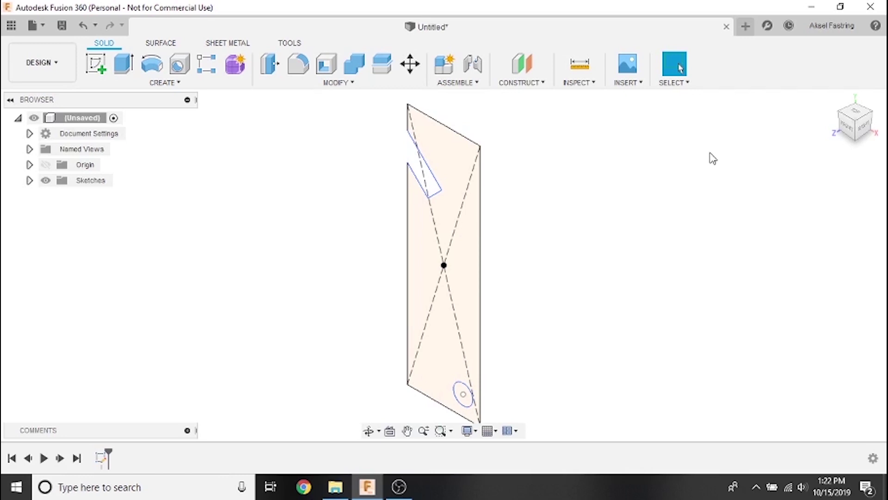
# Step: Expand the Sketches folder, edit Sketch1, and bring up the Constraints dropdown
pyautogui.click(29, 179)
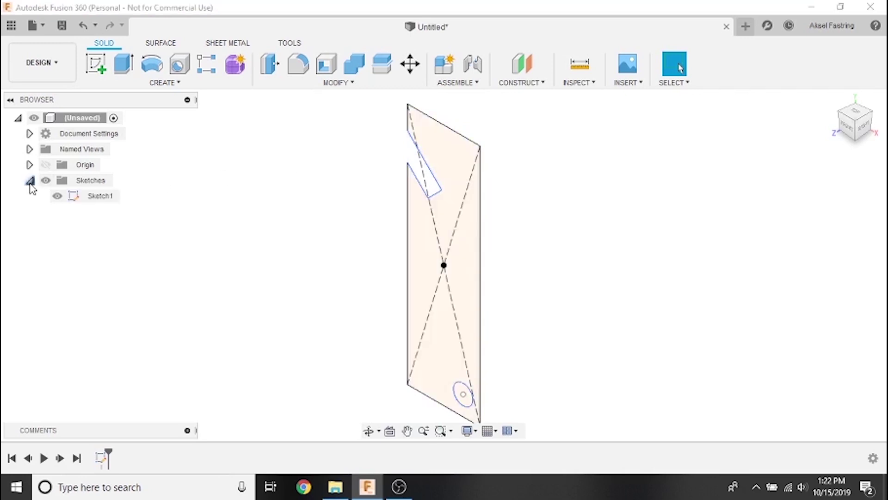
pyautogui.rightClick(115, 204)
pyautogui.click(132, 234)
pyautogui.scroll(1, 508, 248)
pyautogui.scroll(-3, 543, 247)
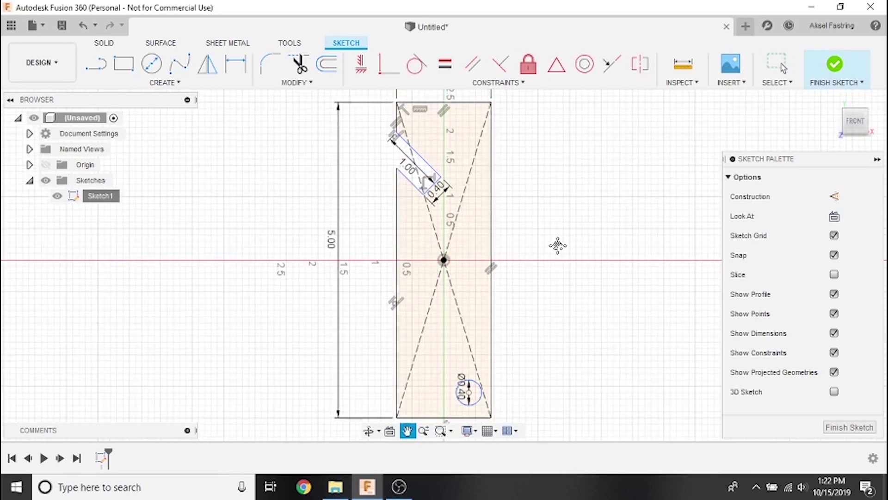
pyautogui.click(512, 83)
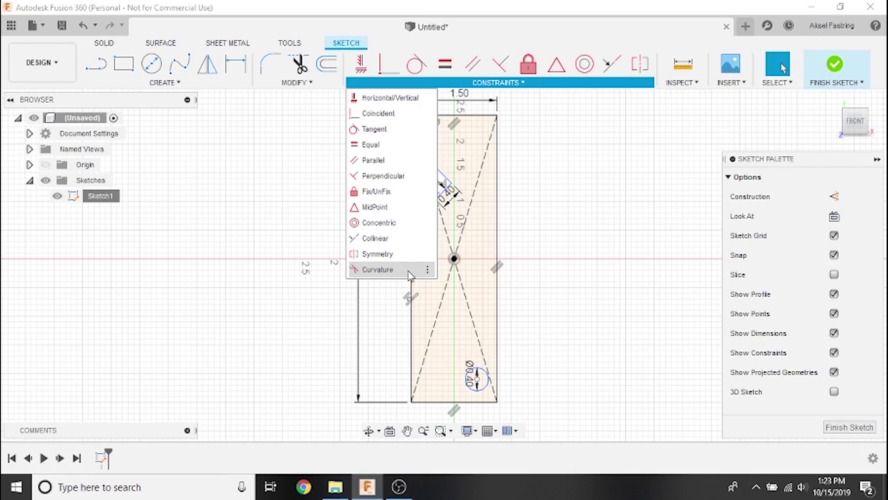
# Step: Draw a horizontal line edge to edge across the rectangle's lower end and make it construction geometry
pyautogui.click(98, 67)
pyautogui.click(410, 359)
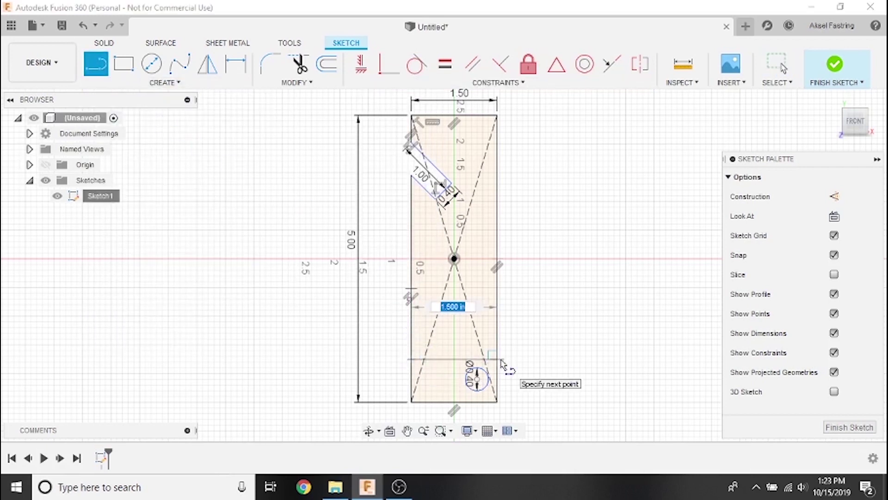
pyautogui.click(500, 360)
pyautogui.rightClick(498, 358)
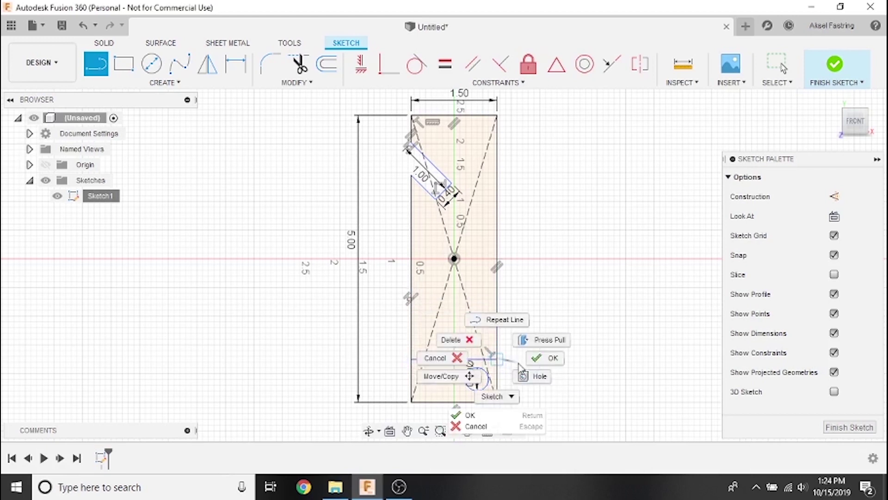
pyautogui.click(545, 358)
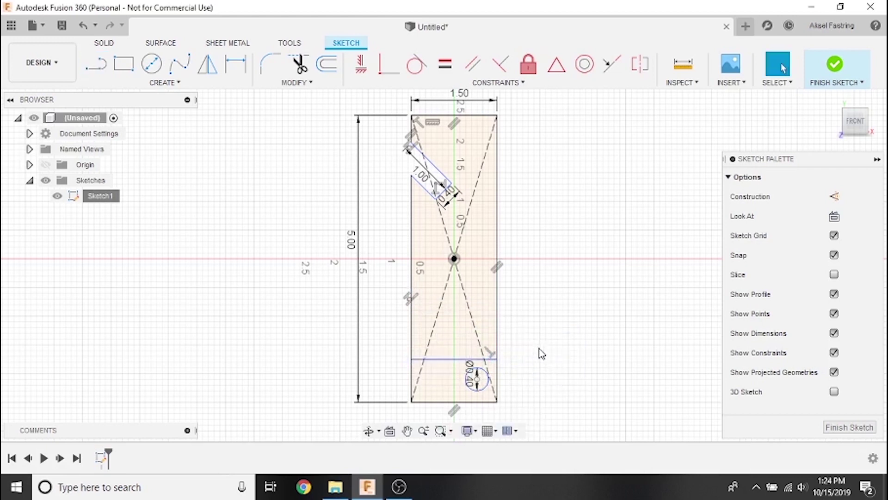
pyautogui.click(455, 359)
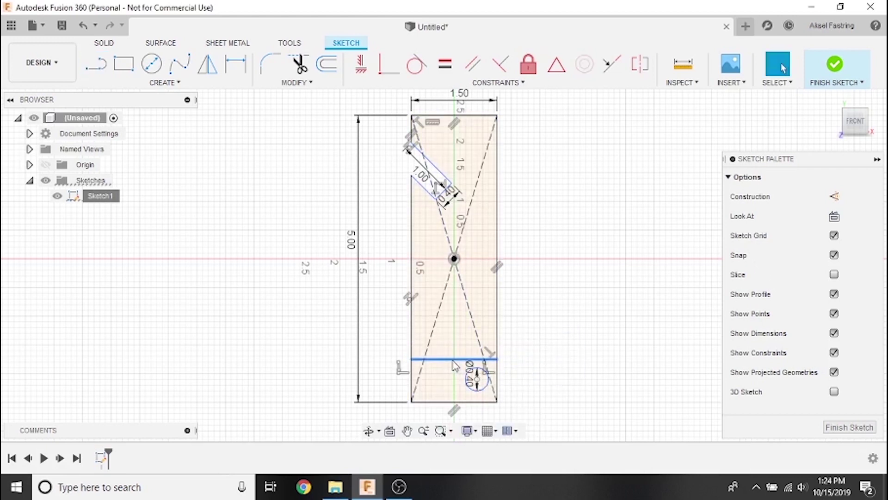
pyautogui.click(835, 197)
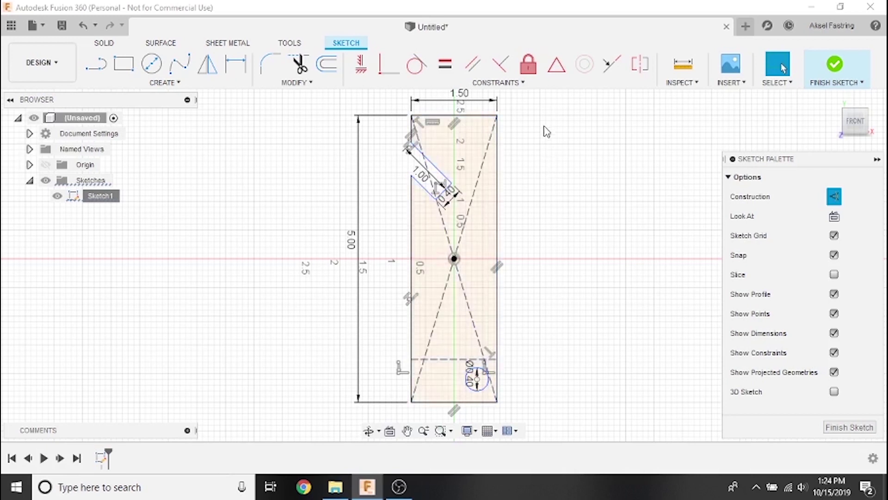
# Step: Apply a MidPoint constraint between the Ø0.40 circle centre and the construction line, then drag them lower
pyautogui.click(557, 67)
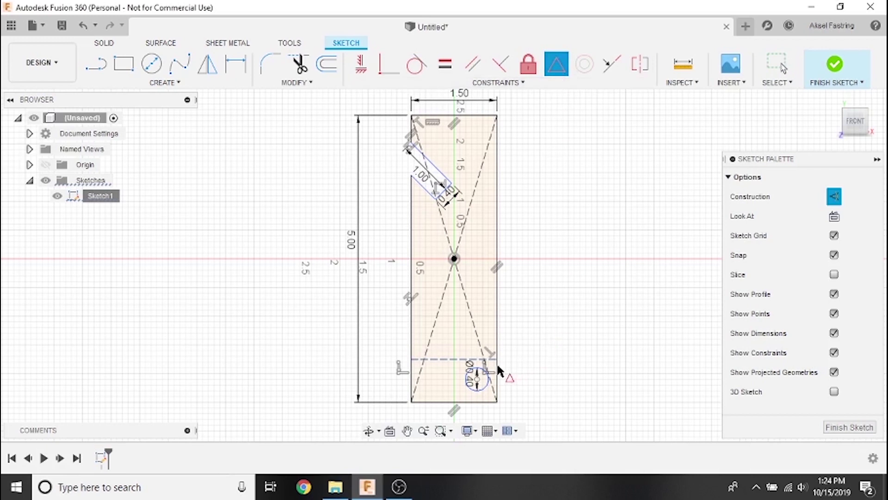
pyautogui.click(478, 379)
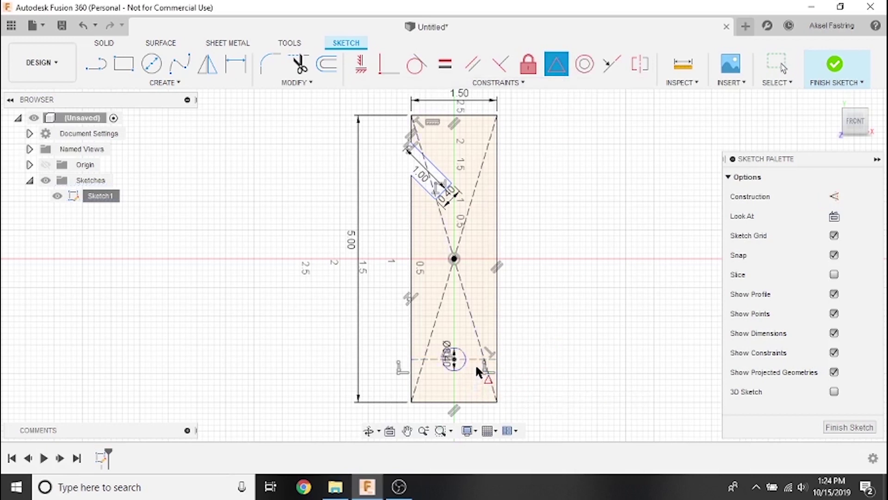
pyautogui.rightClick(530, 356)
pyautogui.click(578, 353)
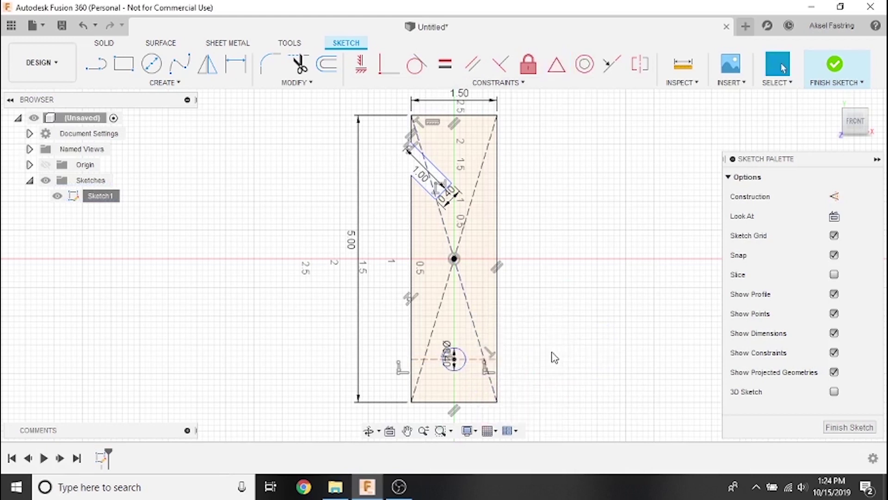
pyautogui.moveTo(482, 384)
pyautogui.mouseDown()
pyautogui.moveTo(478, 348)
pyautogui.moveTo(477, 368)
pyautogui.mouseUp()
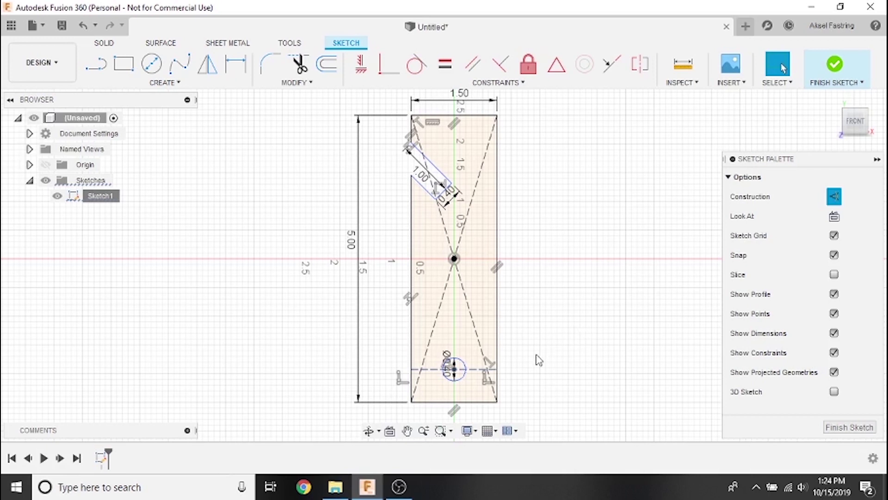
# Step: Dimension the hole centre 0.50 above the bar's bottom edge
pyautogui.press('d')
pyautogui.click(454, 368)
pyautogui.click(462, 401)
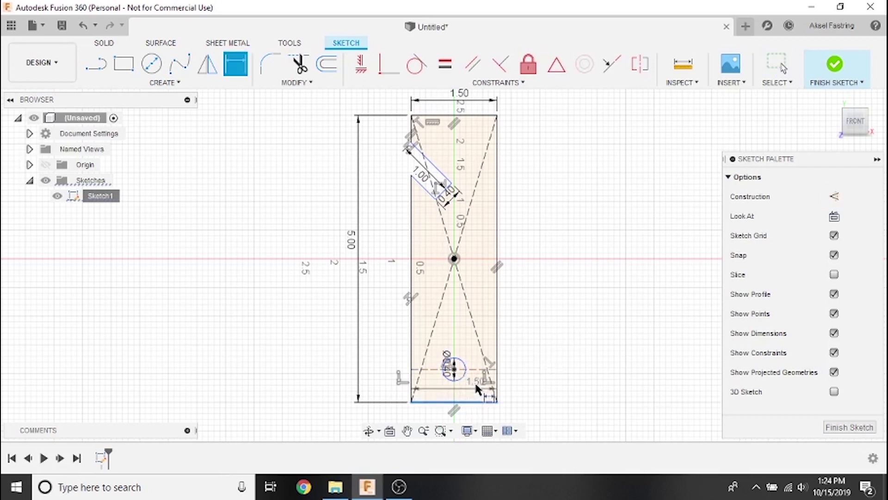
pyautogui.press('Escape')
pyautogui.click(463, 401)
pyautogui.click(452, 367)
pyautogui.click(553, 382)
pyautogui.press('Return')
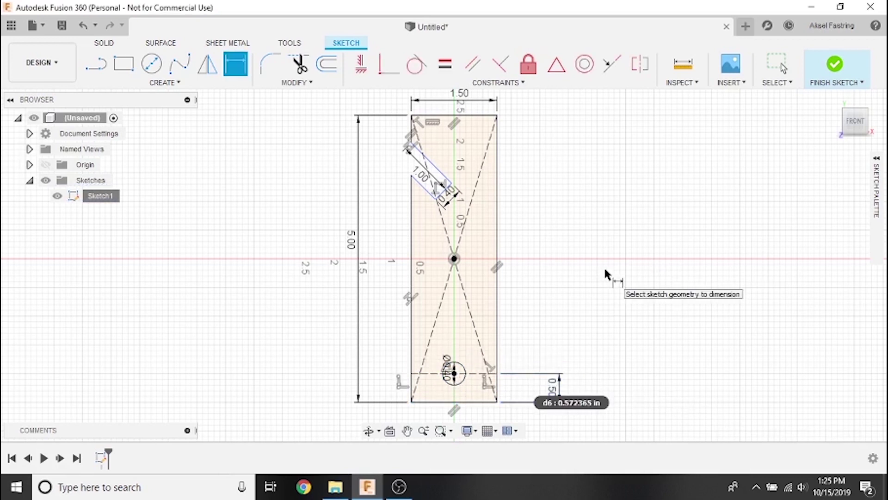
# Step: Try changing the bar's 5.00 height dimension to 7
pyautogui.doubleClick(351, 241)
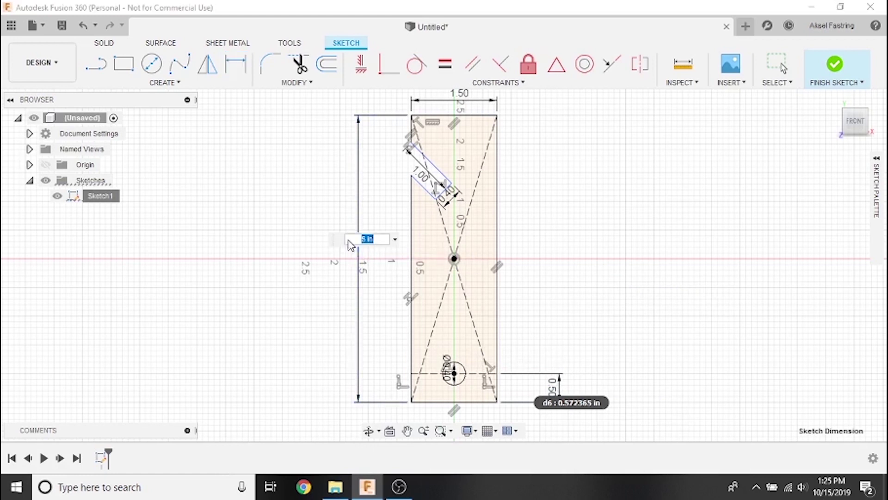
pyautogui.write('7')
pyautogui.press('Return')
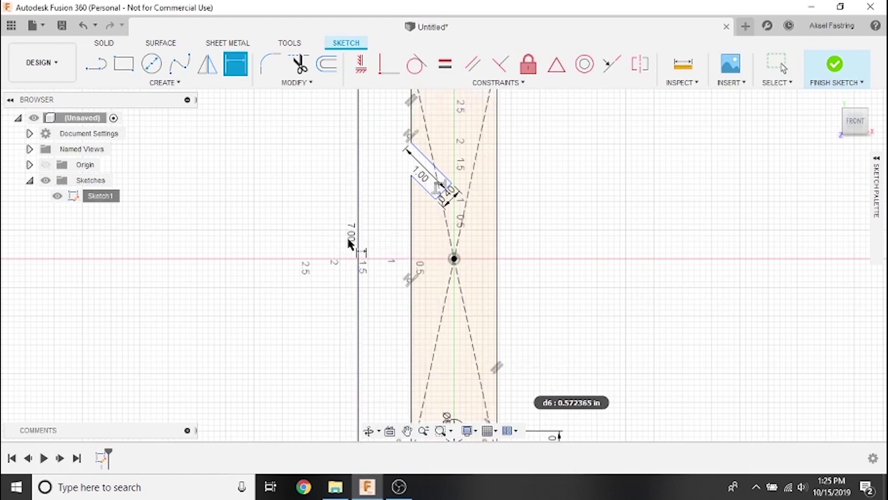
pyautogui.scroll(-2, 350, 237)
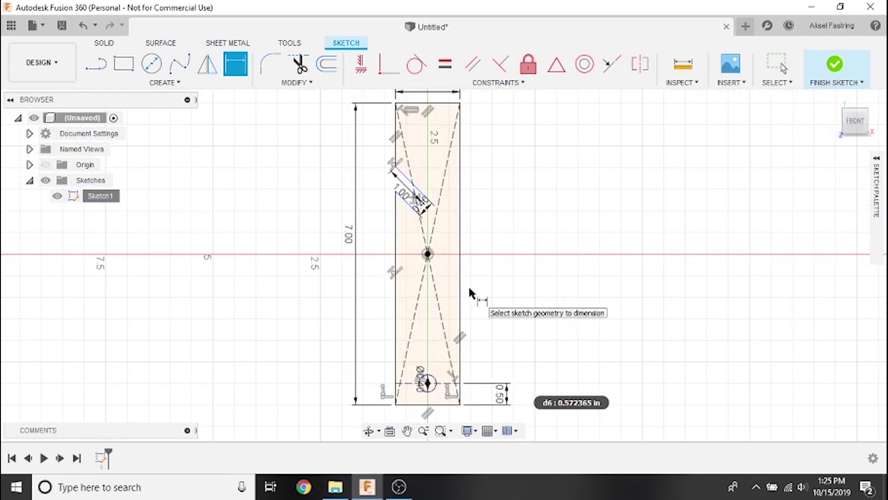
pyautogui.scroll(3, 546, 246)
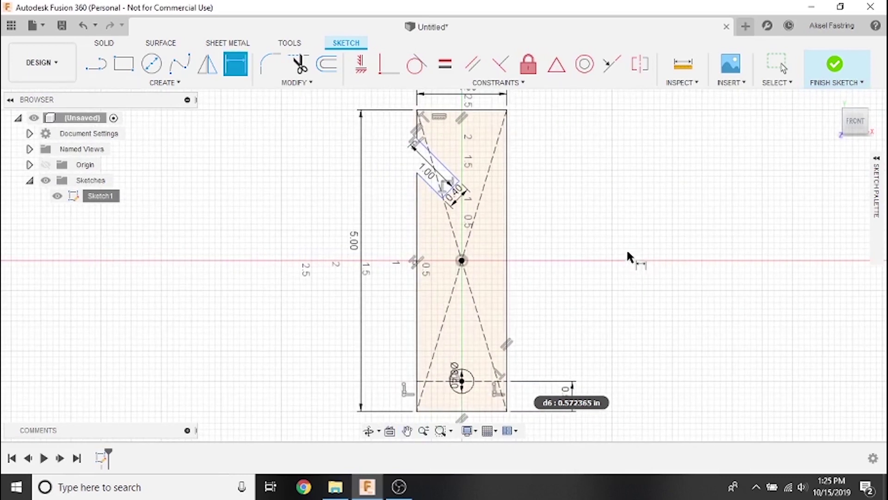
# Step: Toggle Show Profile, Points, Dimensions and Constraints off and back on, then collapse the Sketch Palette
pyautogui.click(875, 159)
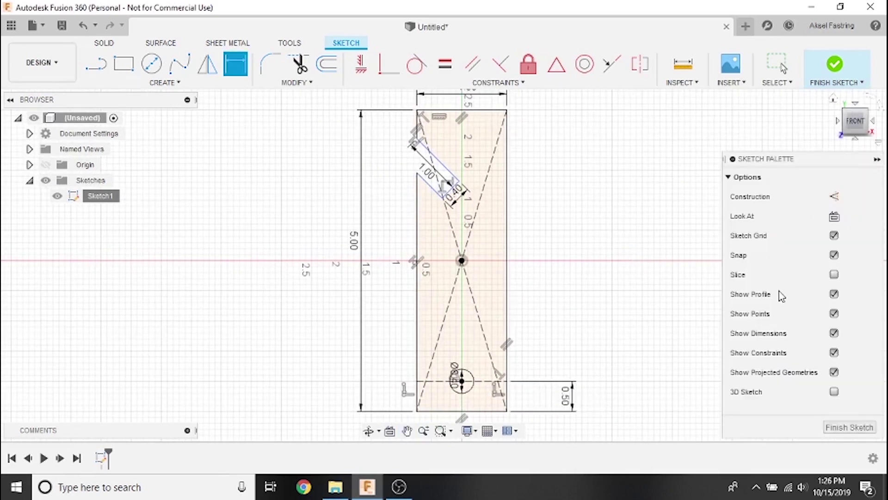
pyautogui.click(834, 236)
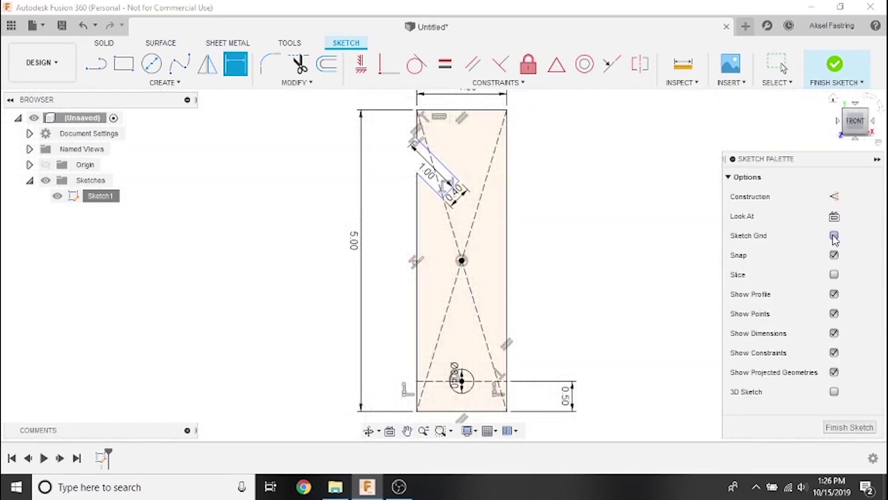
pyautogui.click(834, 236)
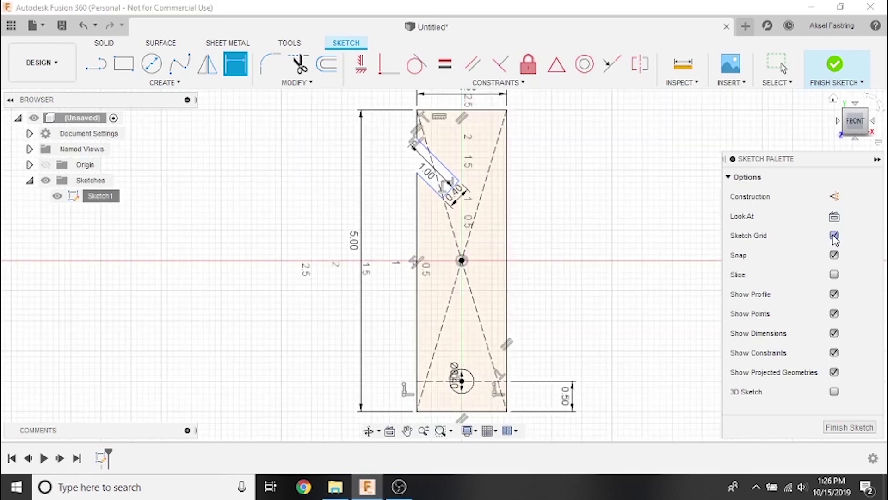
pyautogui.click(834, 294)
pyautogui.click(834, 294)
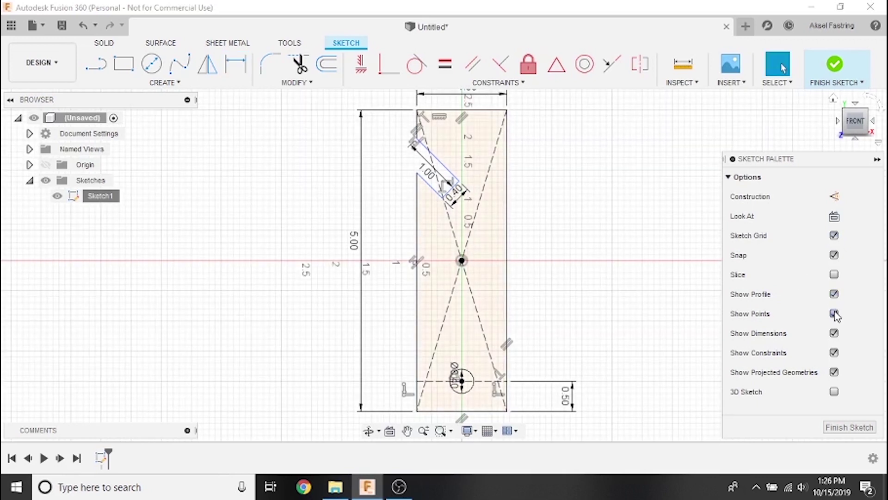
pyautogui.click(834, 314)
pyautogui.click(834, 313)
pyautogui.click(834, 333)
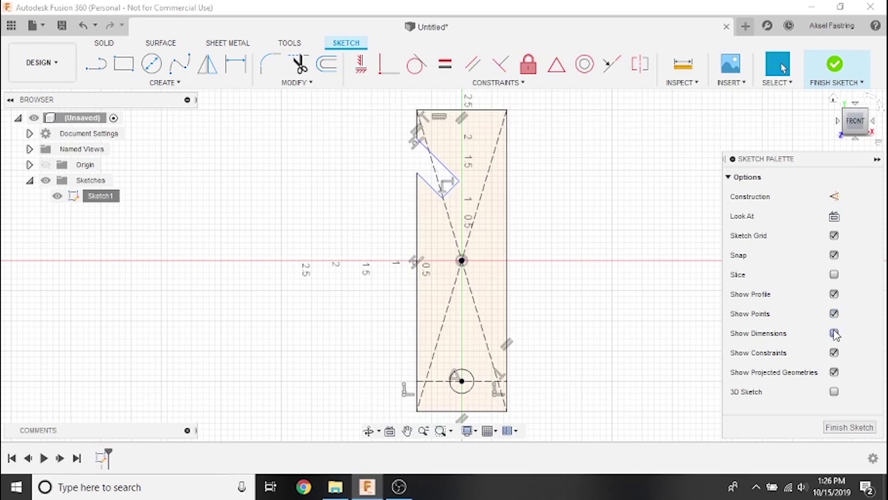
pyautogui.click(834, 333)
pyautogui.click(834, 353)
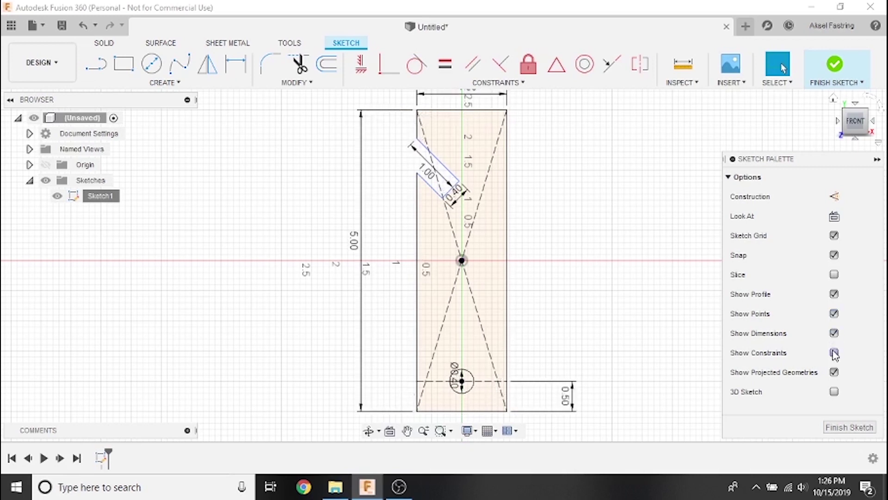
pyautogui.click(833, 353)
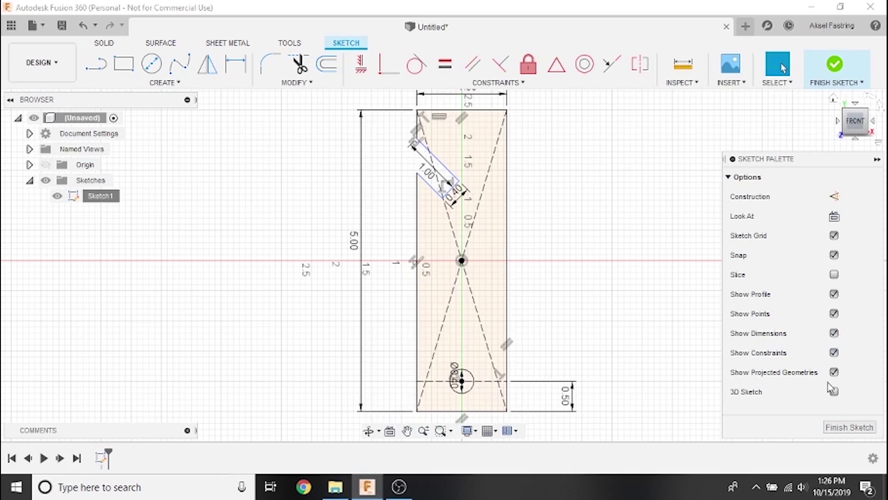
pyautogui.click(877, 159)
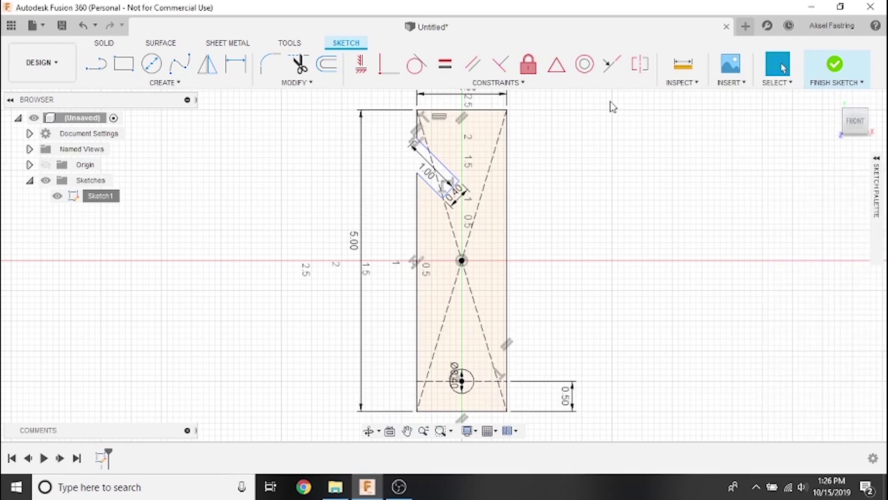
pyautogui.click(473, 65)
pyautogui.click(418, 254)
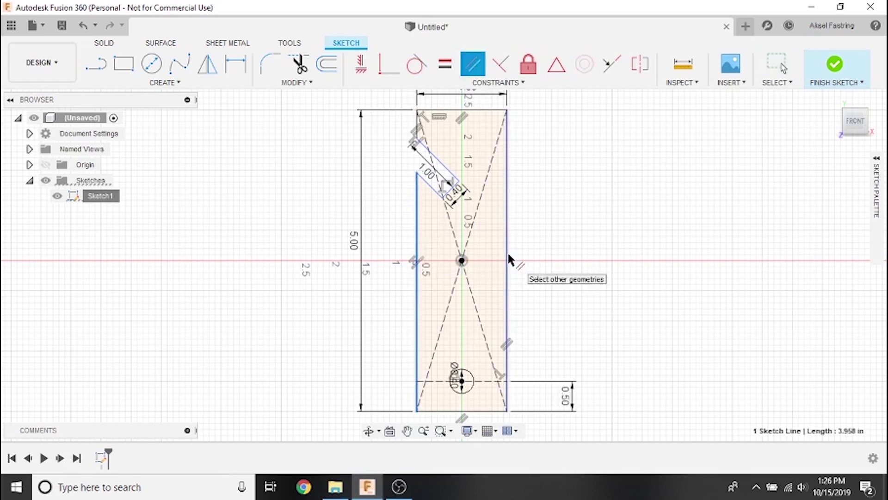
pyautogui.click(508, 256)
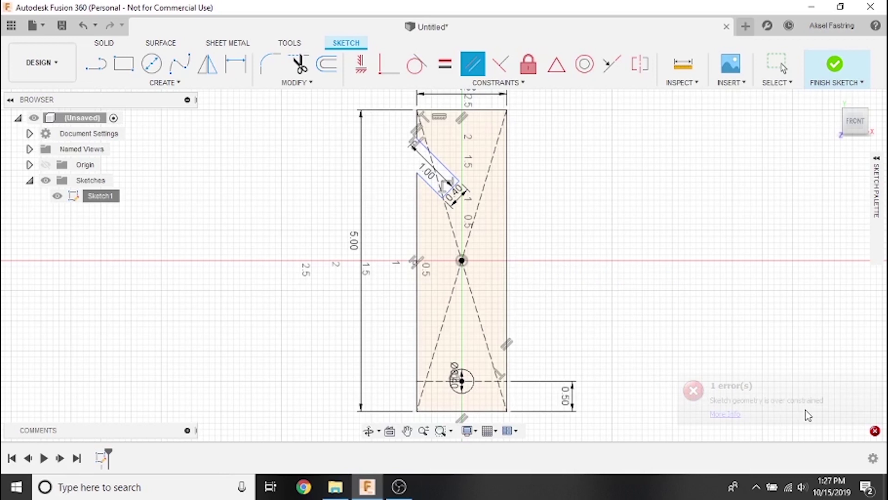
pyautogui.click(874, 429)
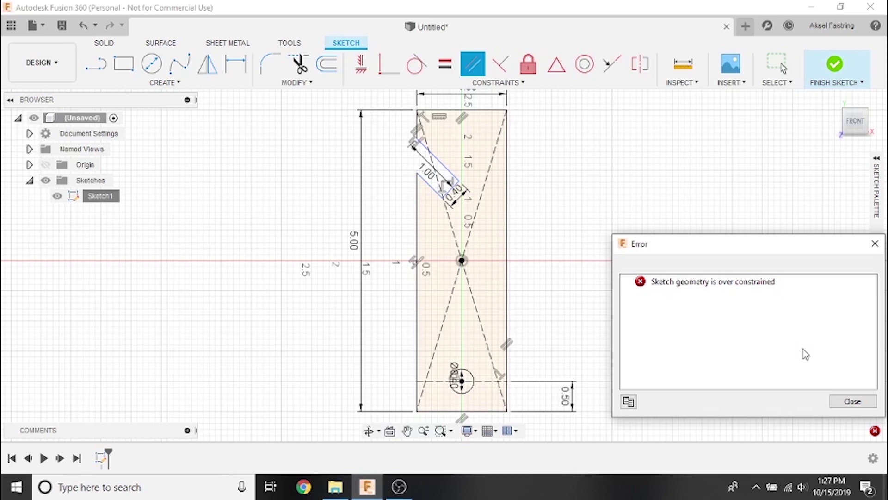
pyautogui.click(852, 401)
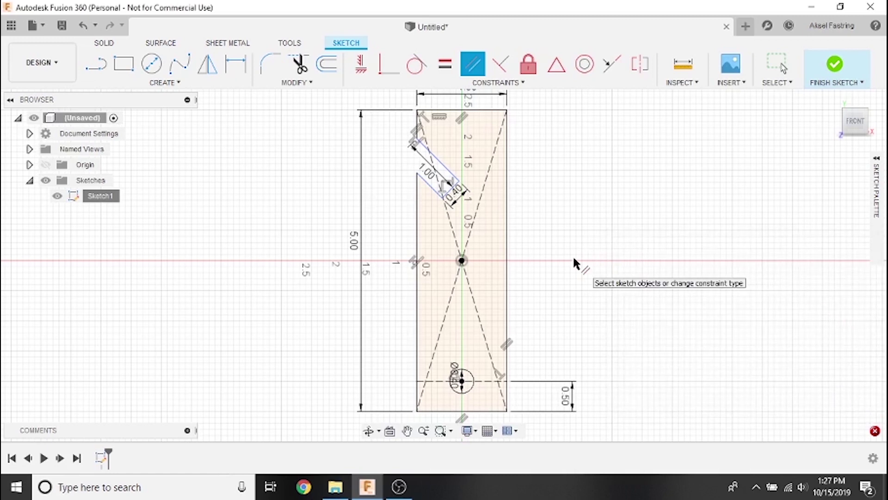
# Step: Fillet the top-left and top-right corners at 0.5 radius and dismiss the removed-constraints warning
pyautogui.click(276, 69)
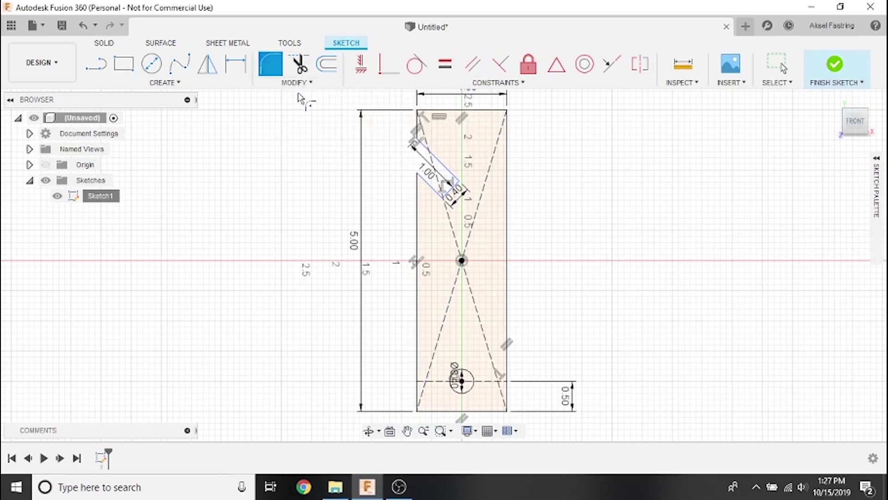
pyautogui.click(418, 124)
pyautogui.click(420, 111)
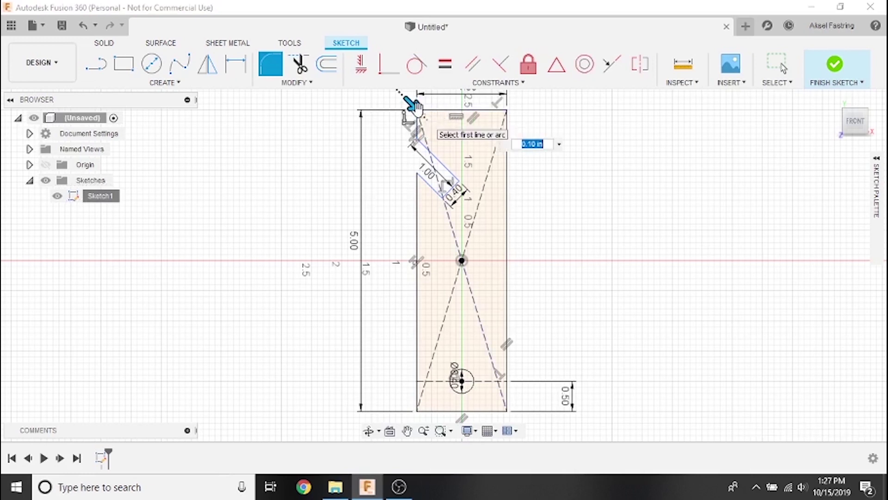
pyautogui.write('0.5')
pyautogui.press('Return')
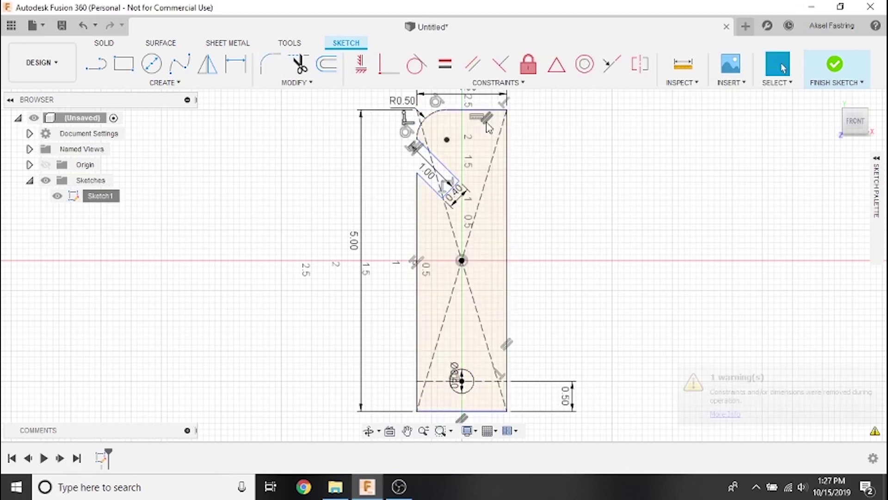
pyautogui.click(269, 64)
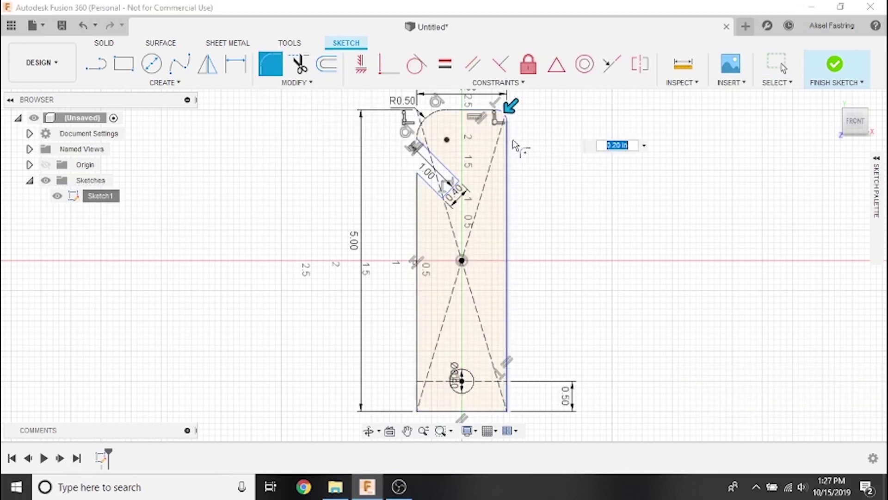
pyautogui.write('5')
pyautogui.press('Return')
pyautogui.click(852, 431)
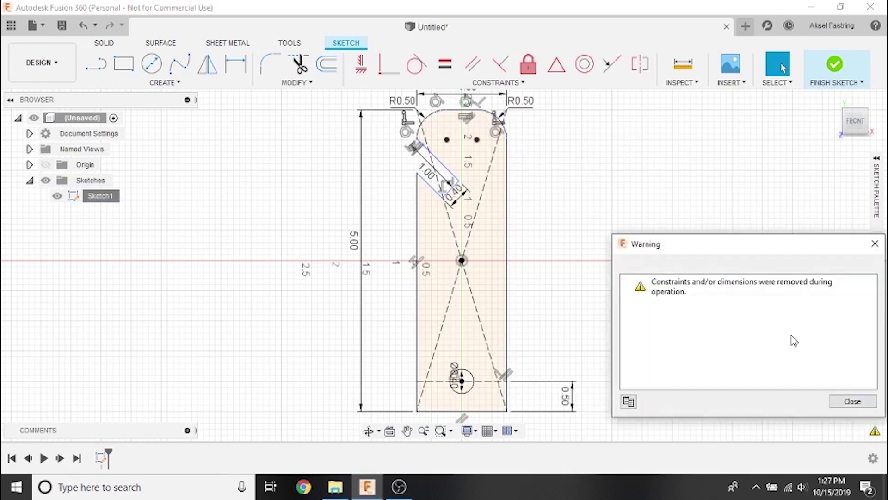
pyautogui.click(271, 65)
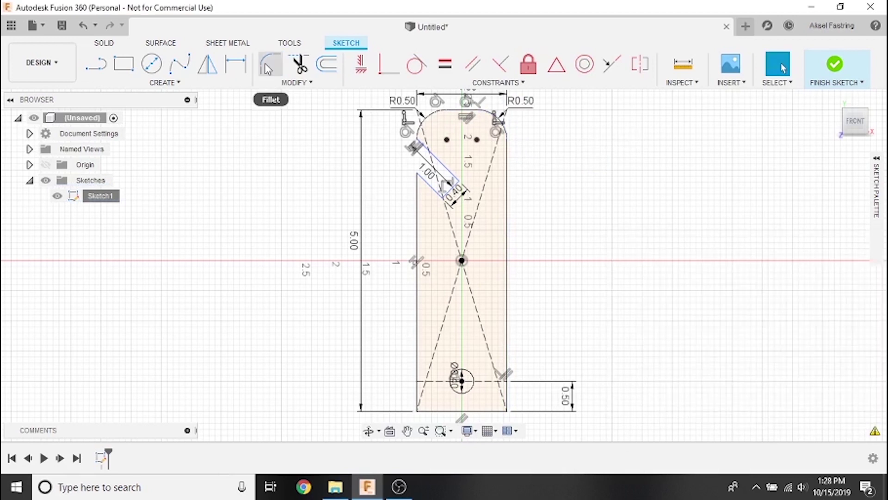
# Step: Fillet both bottom corners at 0.75 radius and finish the sketch
pyautogui.click(418, 409)
pyautogui.write('.75')
pyautogui.press('Return')
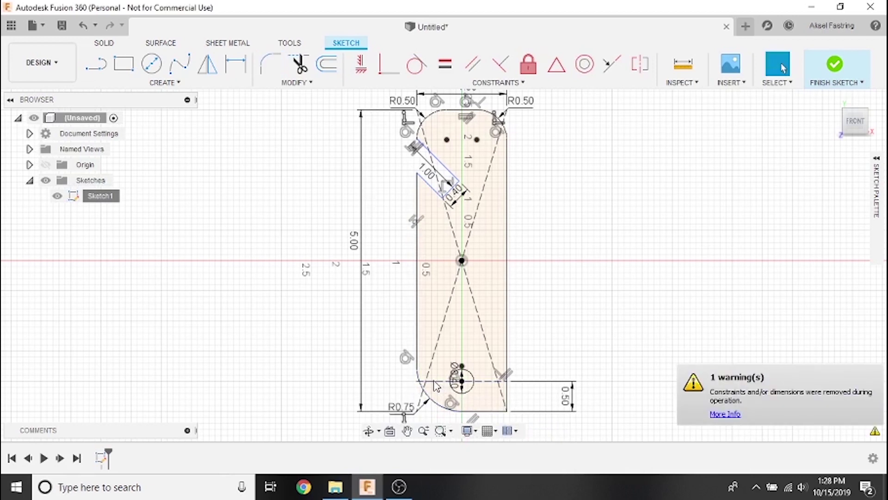
pyautogui.click(505, 411)
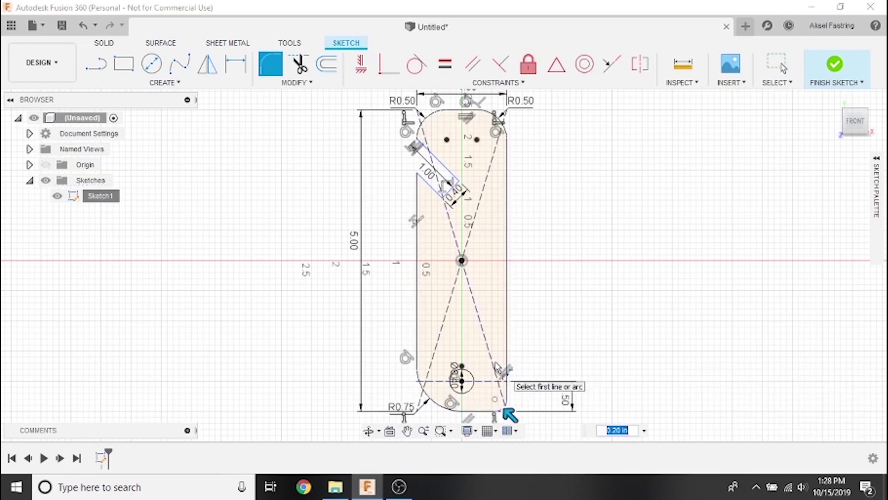
pyautogui.press('Return')
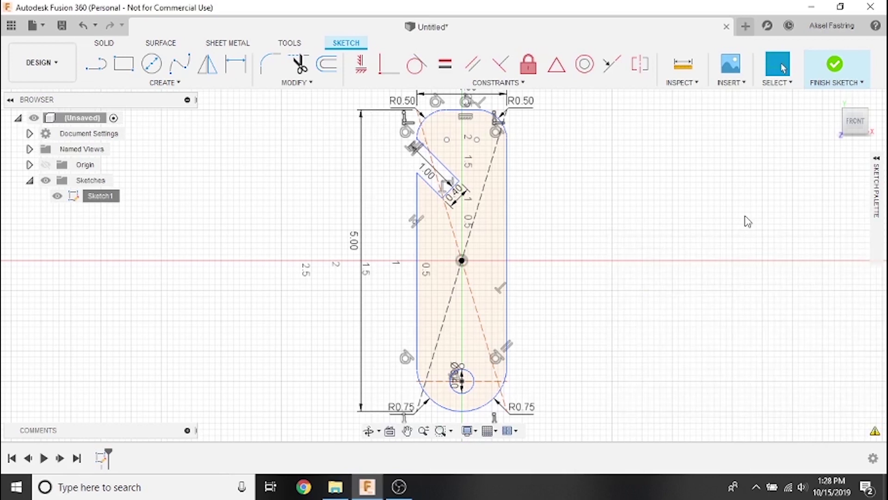
pyautogui.click(834, 67)
pyautogui.click(833, 99)
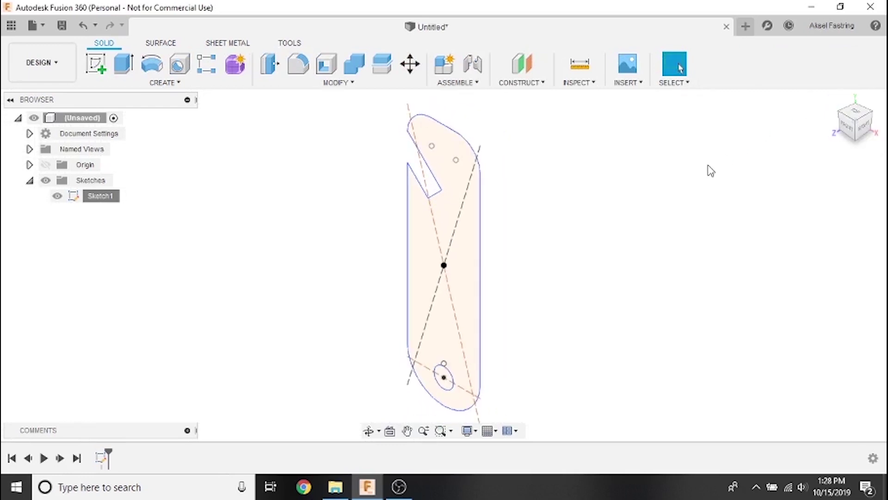